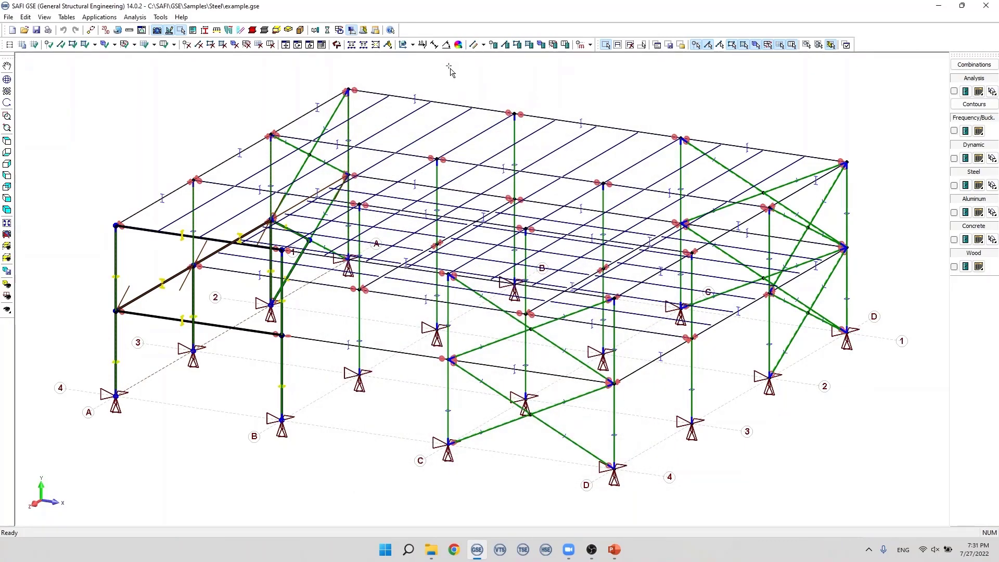
Switch to frame-member editing, open member M18's attributes and move the dialog clear of the model
click(483, 44)
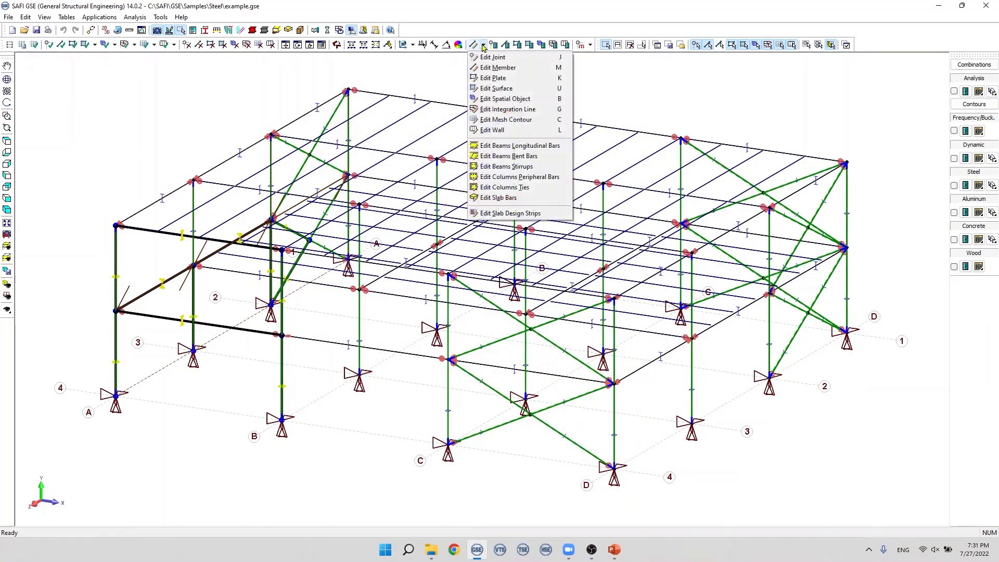
click(499, 69)
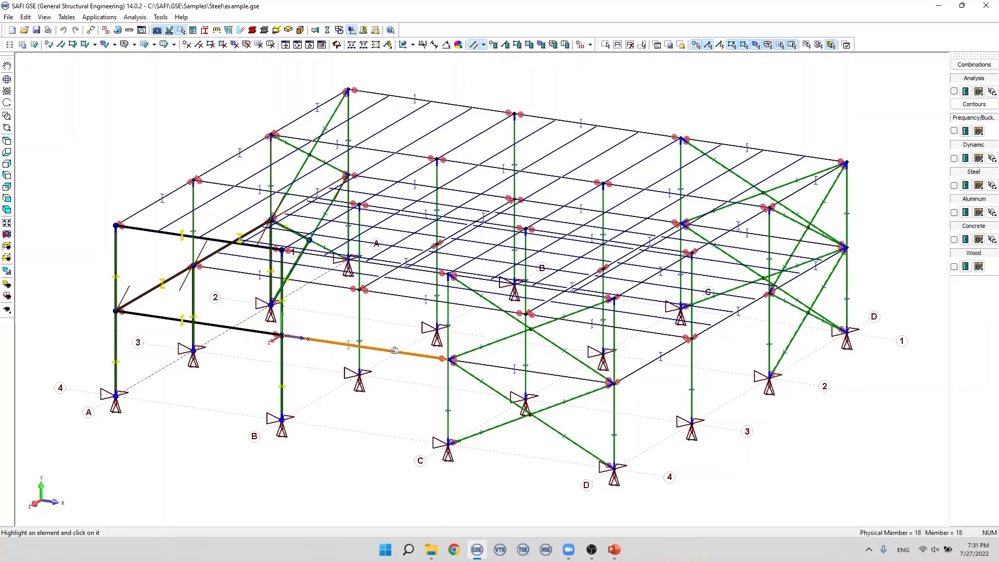
click(395, 350)
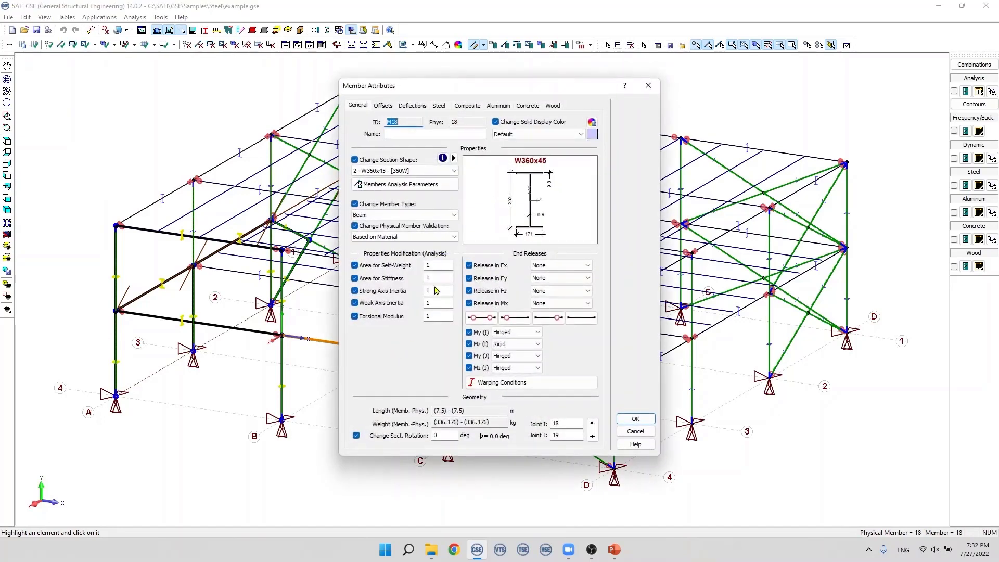
drag(457, 84, 575, 87)
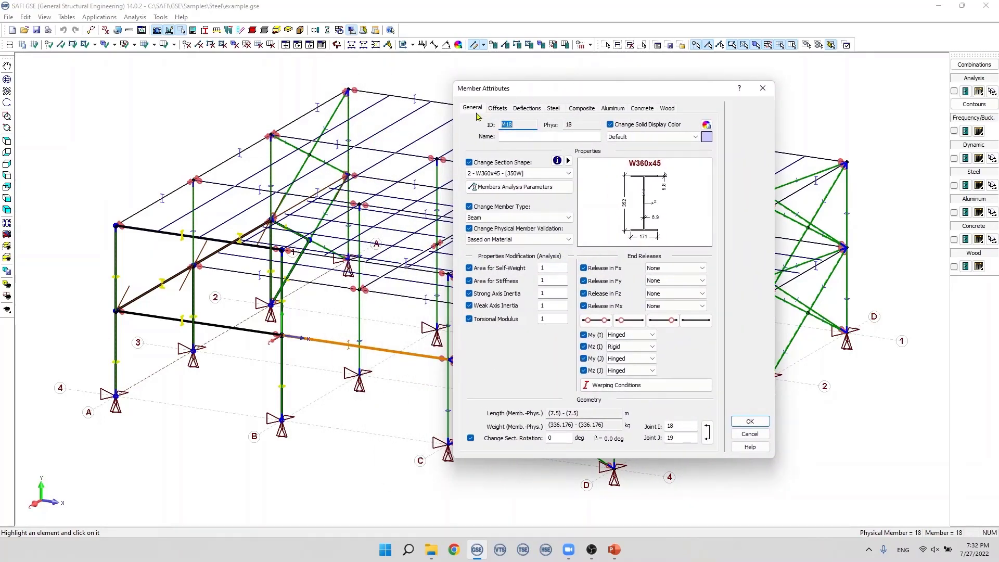
click(503, 137)
Give M18 a bright green display colour and show members as rendered solid sections
click(709, 139)
click(534, 230)
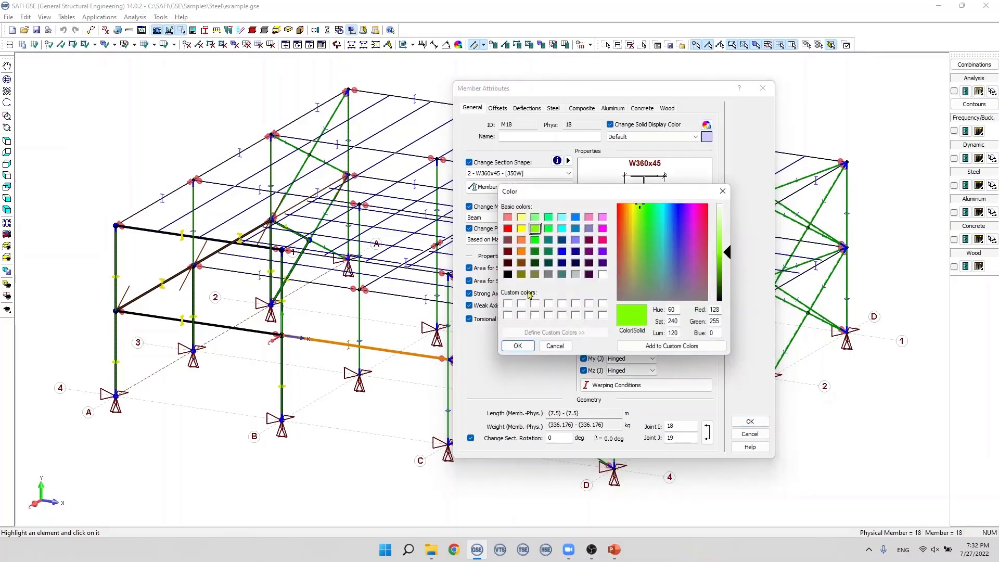
click(517, 346)
click(749, 421)
click(7, 284)
scroll(380, 390, up, 1)
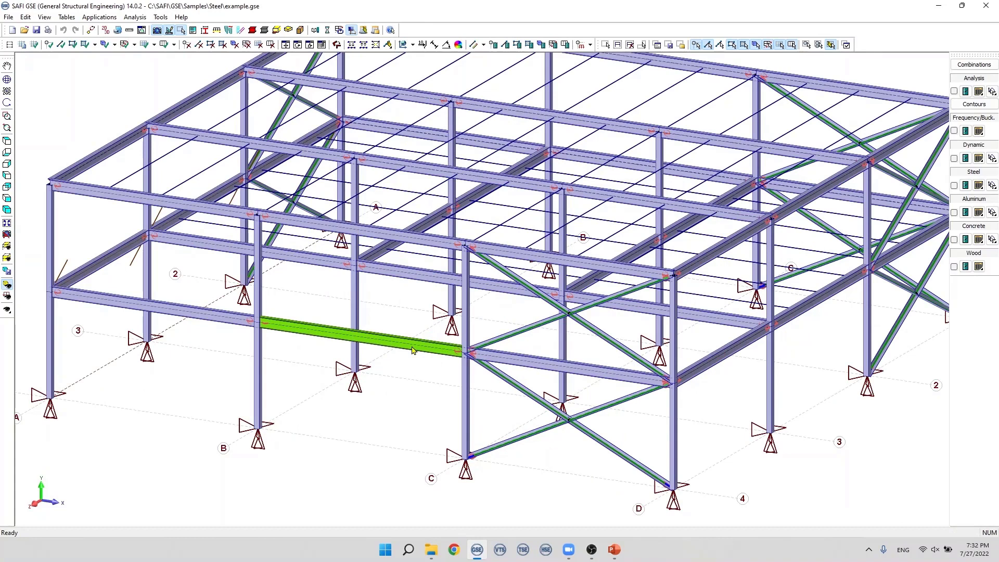
Set M18's display colour back to Default, then reopen its attributes
double_click(413, 350)
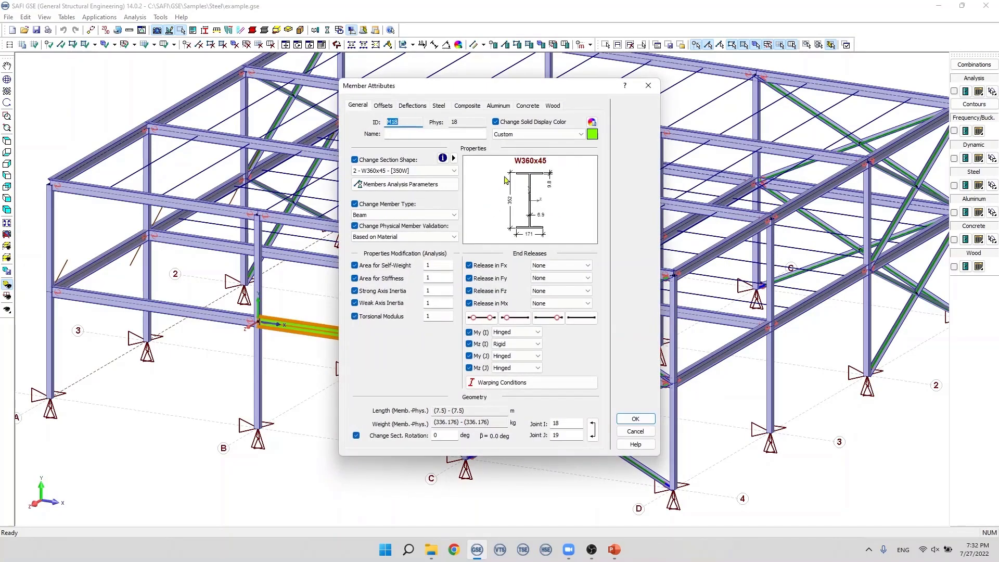
drag(507, 92, 527, 92)
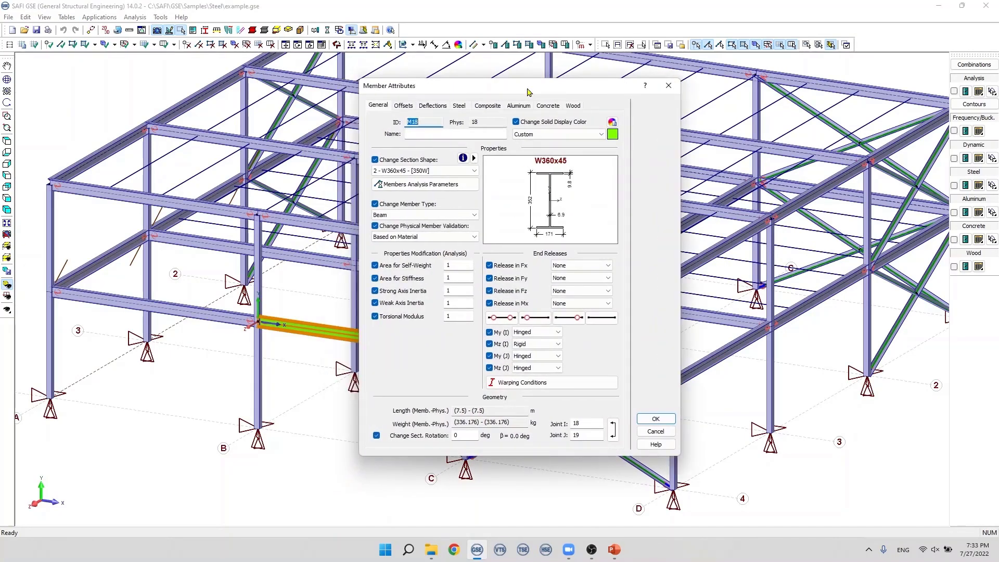
click(602, 135)
click(528, 145)
click(653, 419)
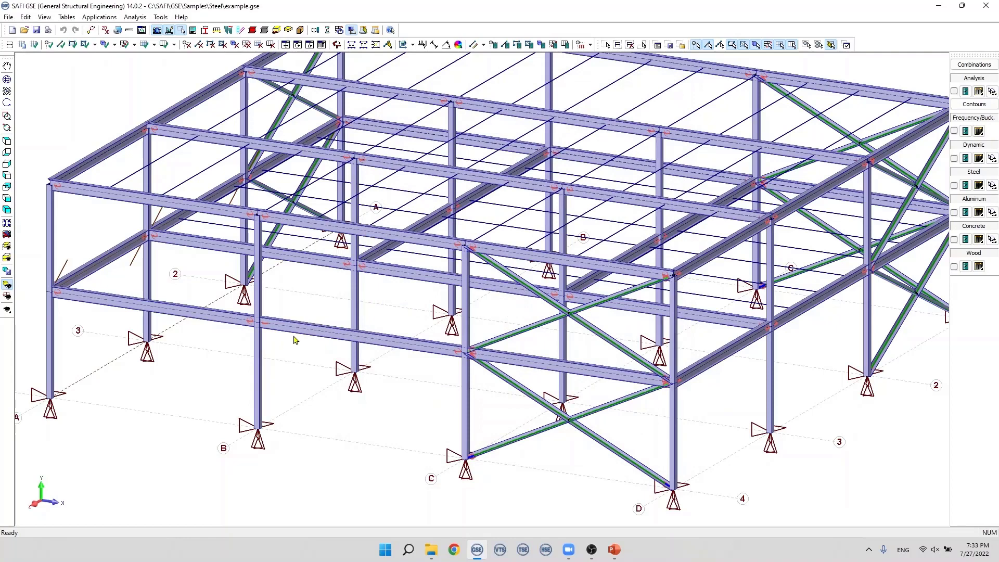
double_click(306, 332)
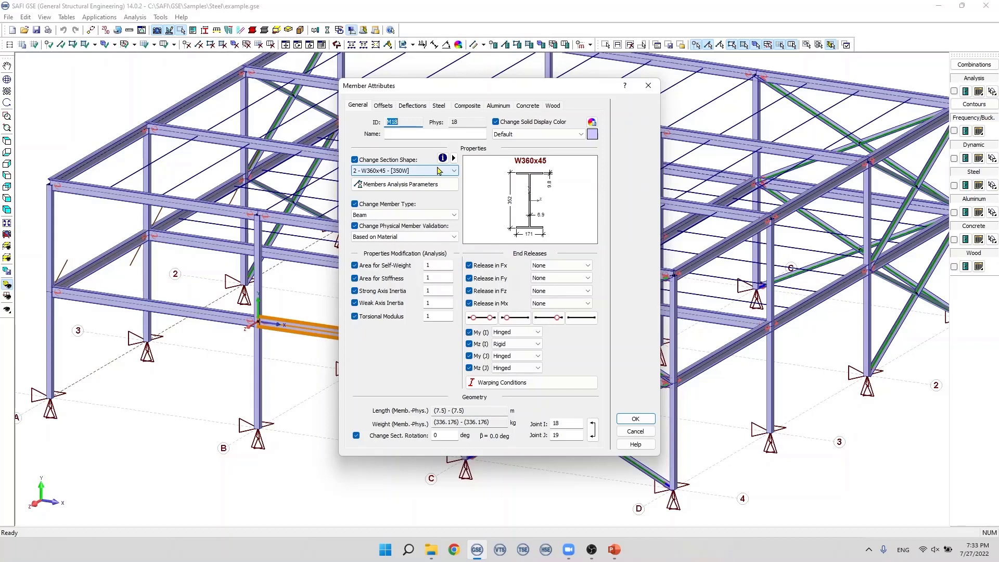
Add the W1000x584 standard section from the CISC (2017) library to the model
click(439, 171)
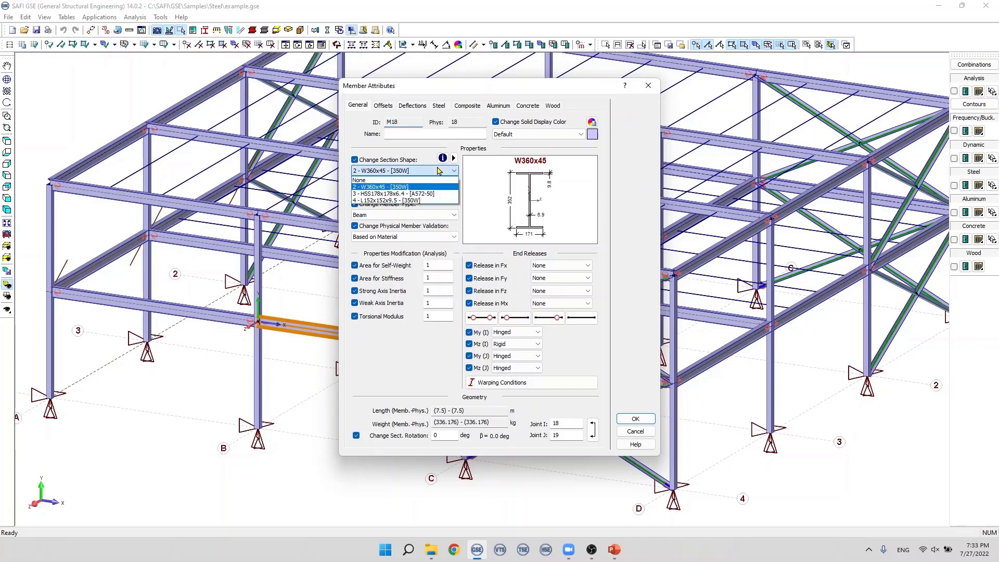
click(417, 187)
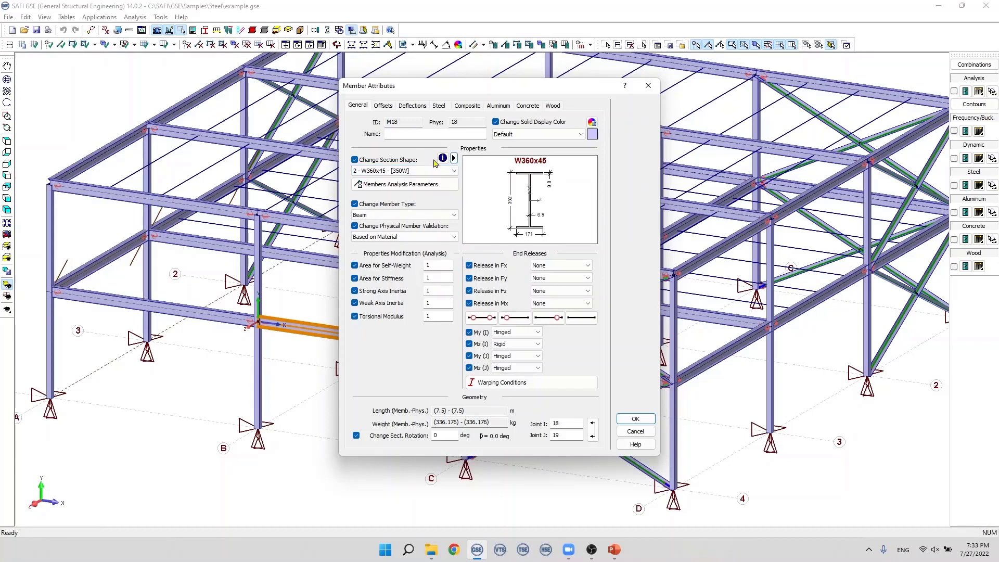
click(453, 159)
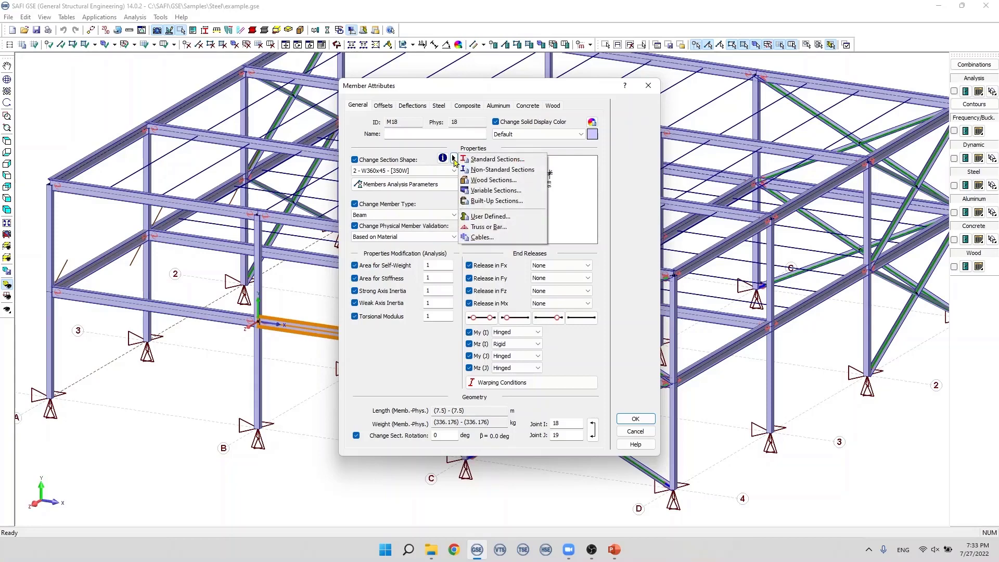
click(508, 163)
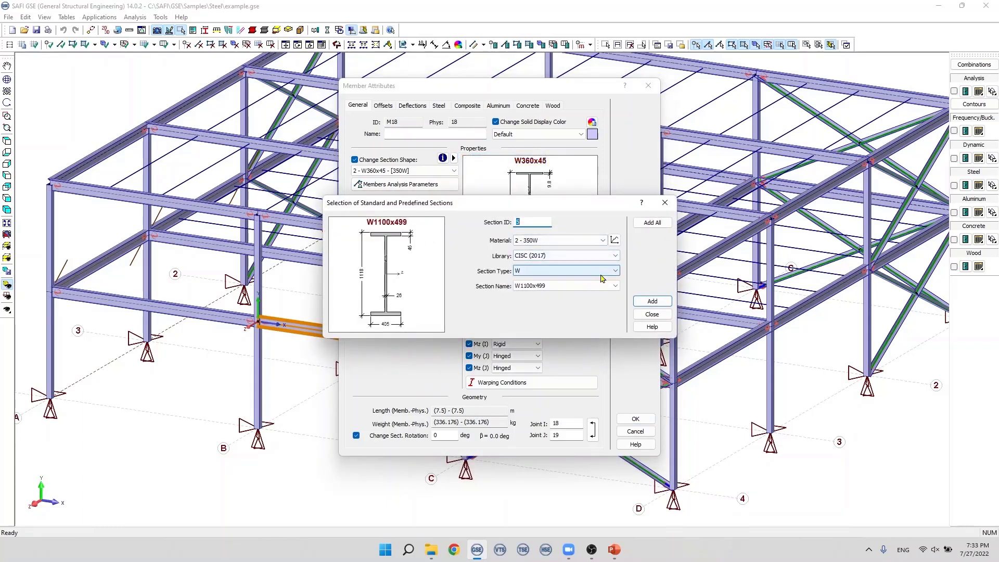
click(606, 286)
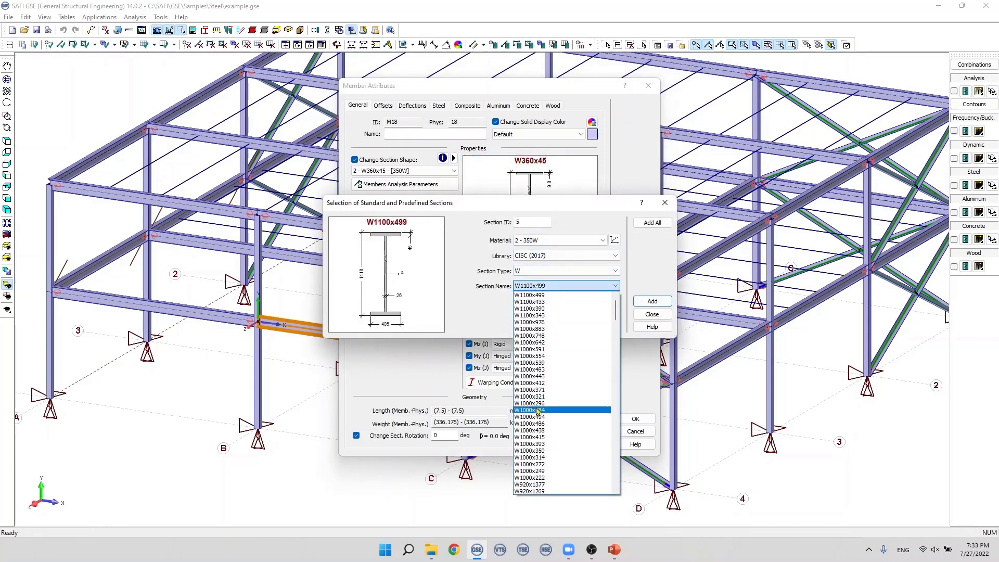
click(537, 411)
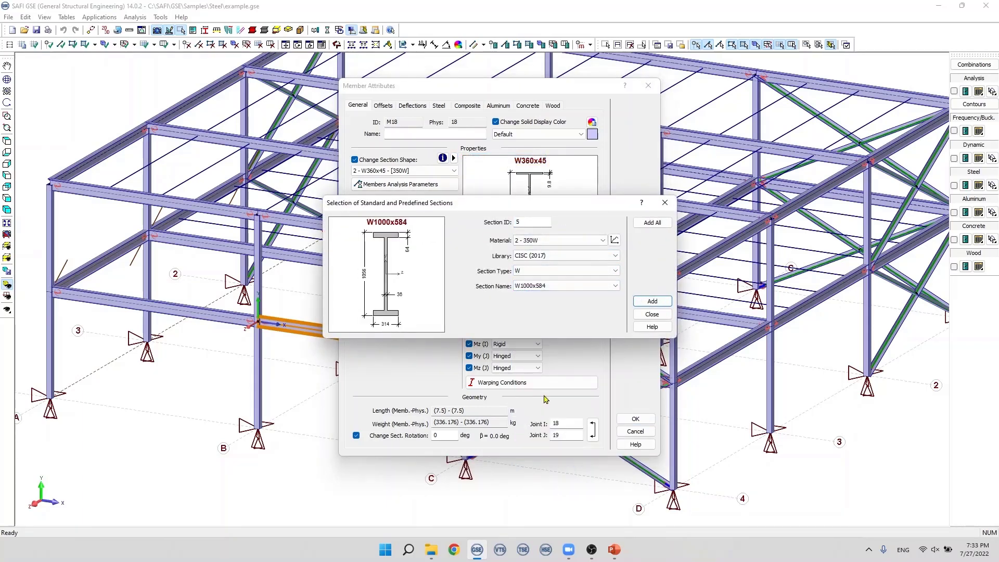
click(651, 302)
click(650, 315)
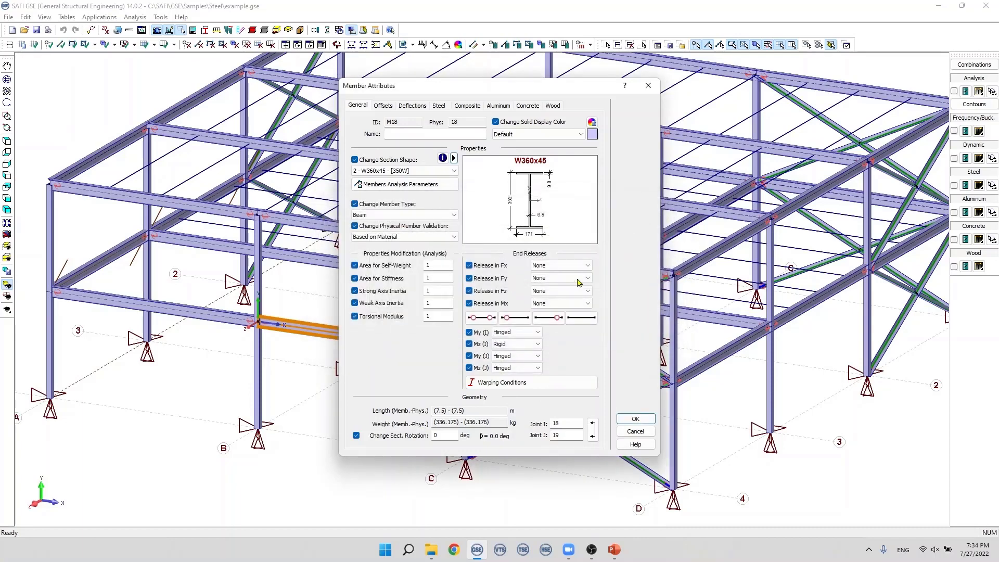
Assign section 5 - W1000x584 to member M18
click(427, 171)
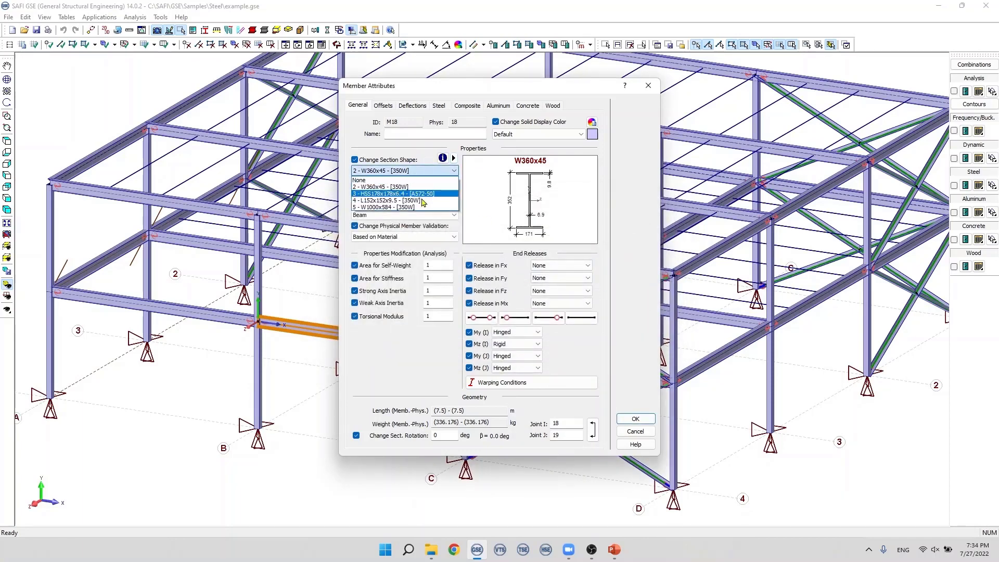
click(389, 207)
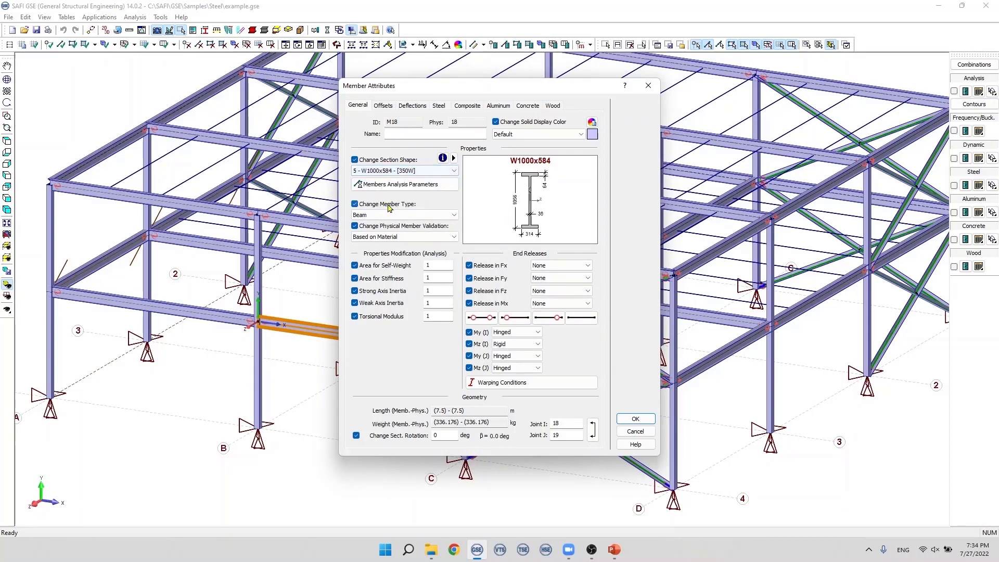
click(636, 419)
scroll(278, 341, up, 2)
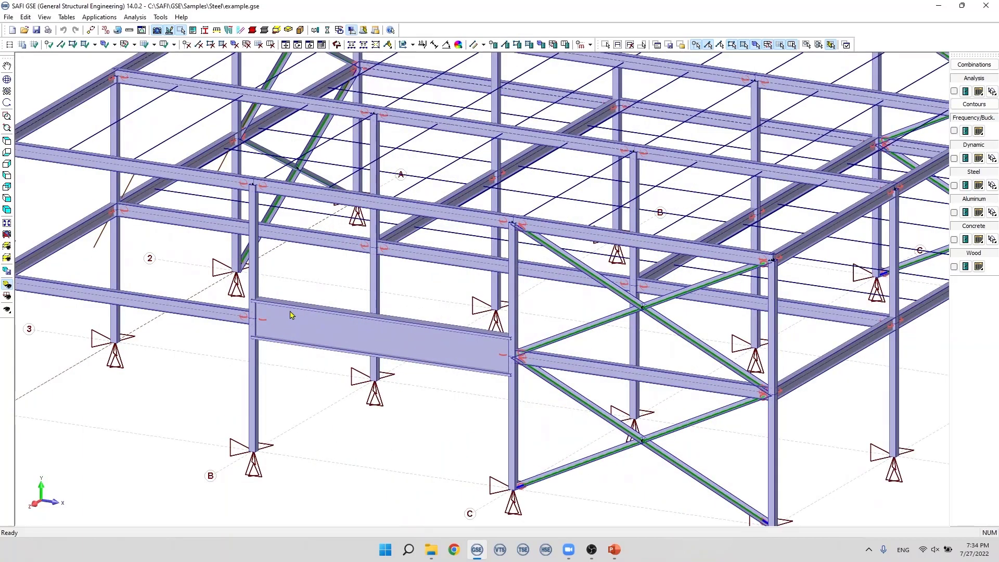
Set M18's member behaviour to Tension only, then return the model to line view
double_click(291, 321)
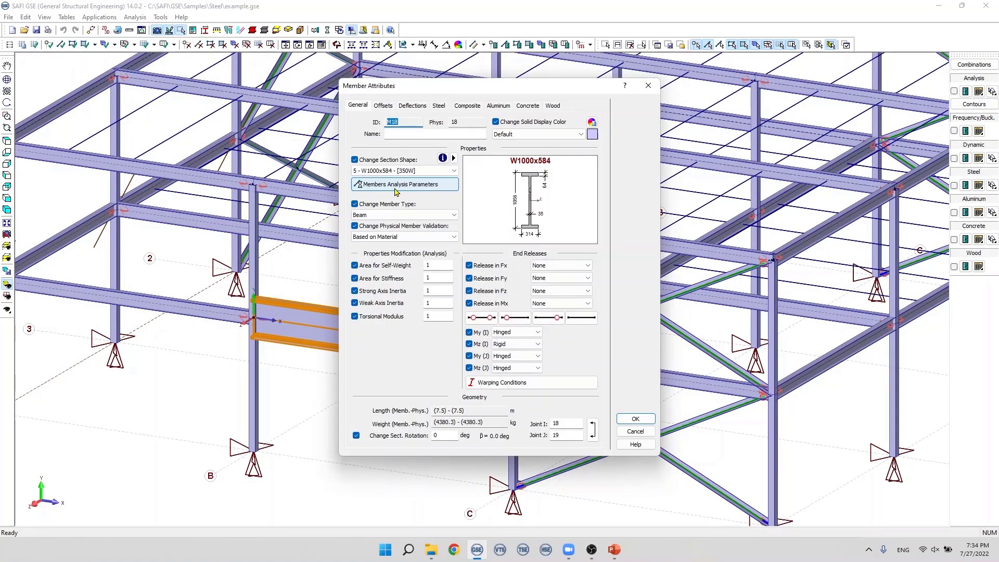
click(424, 189)
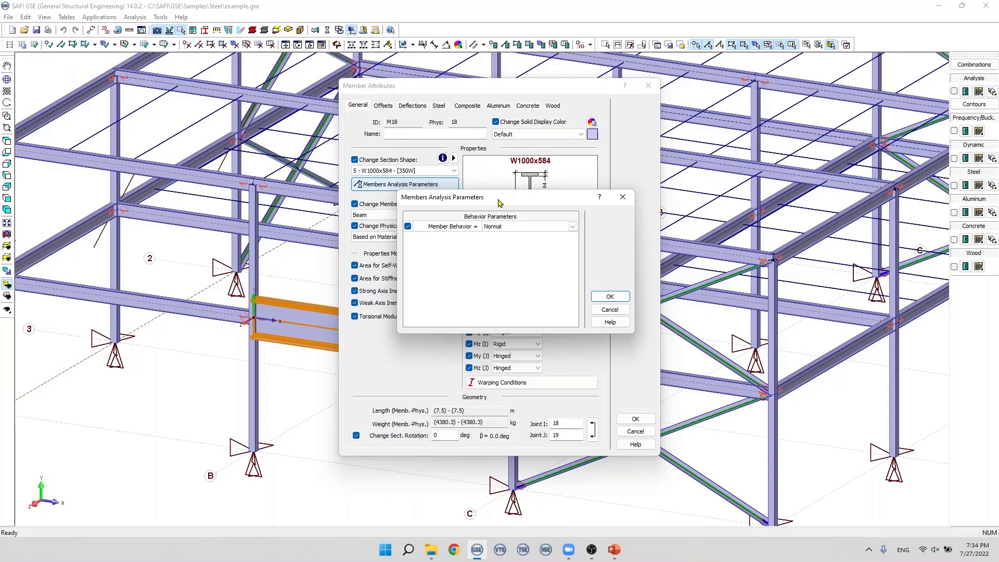
click(511, 226)
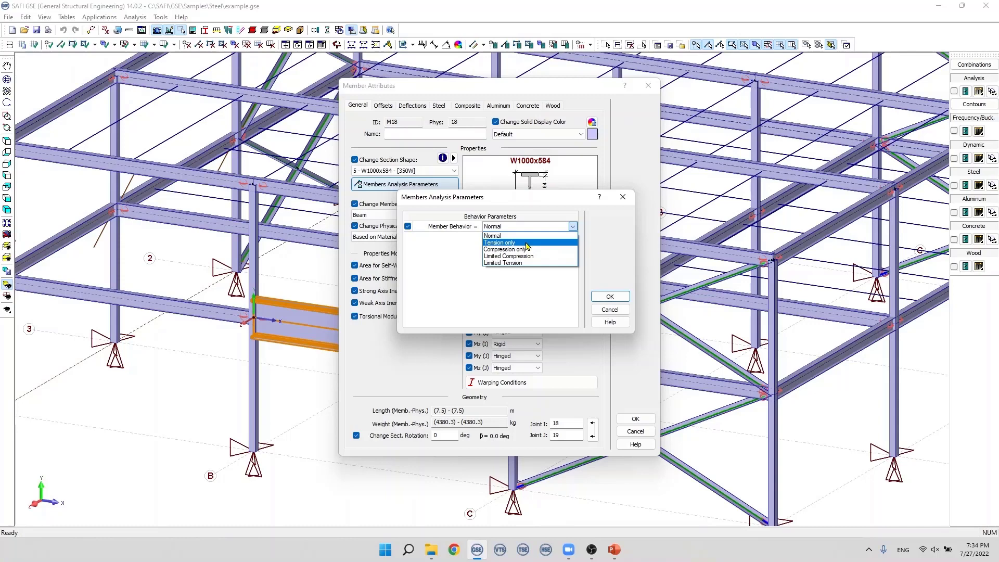
click(527, 244)
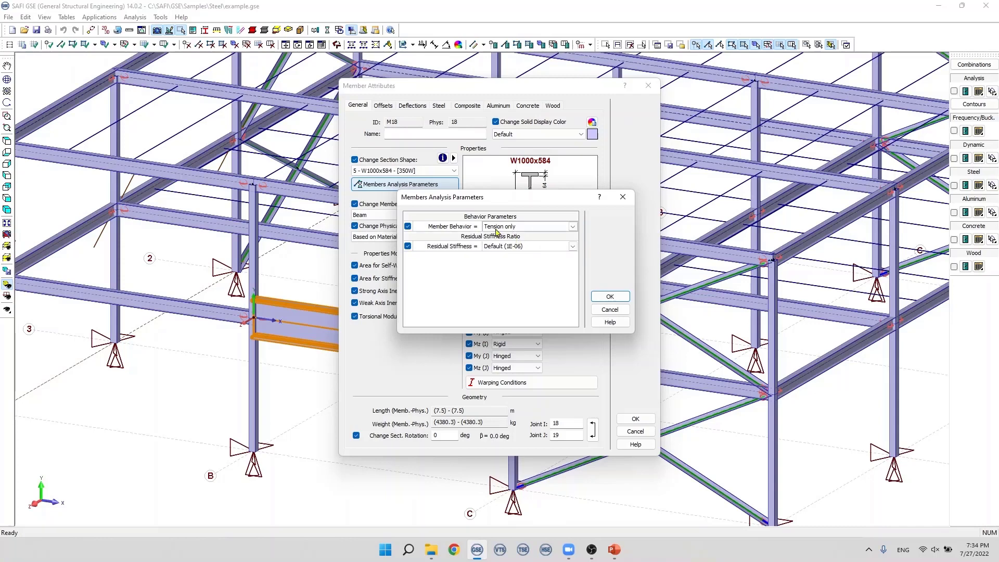
click(611, 297)
click(634, 419)
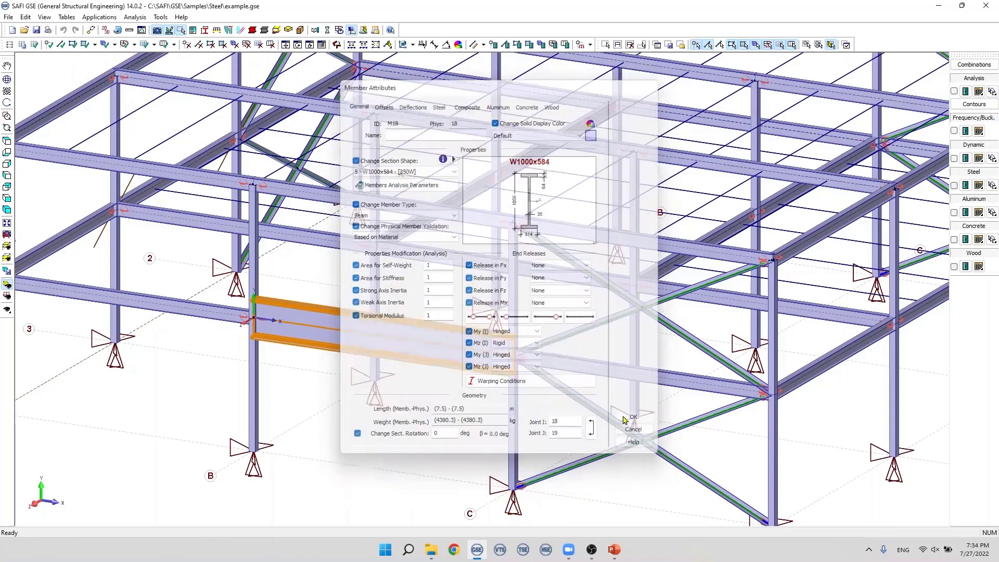
click(6, 286)
scroll(348, 355, up, 5)
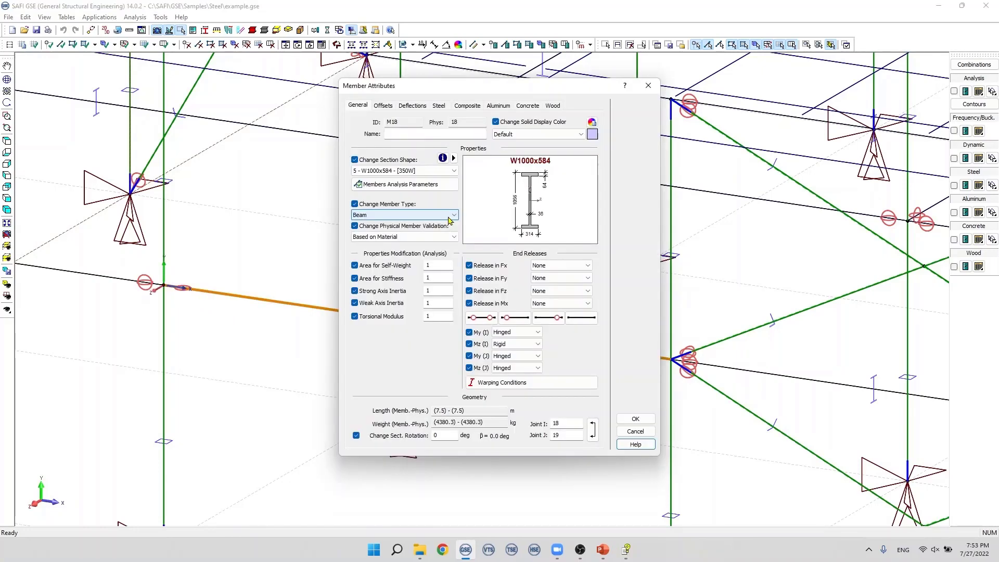
Show the member type options for M18, currently Beam
click(449, 221)
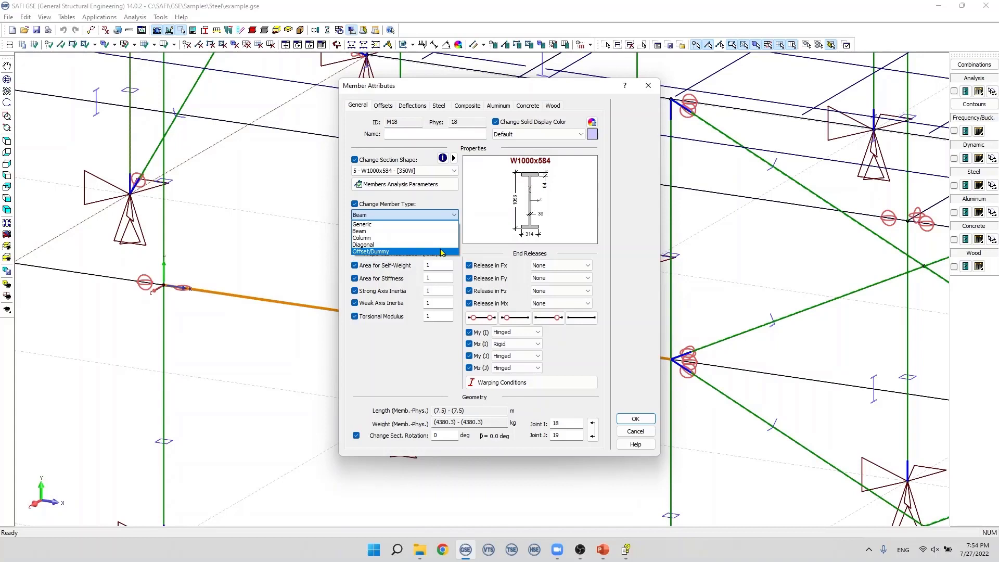
click(440, 231)
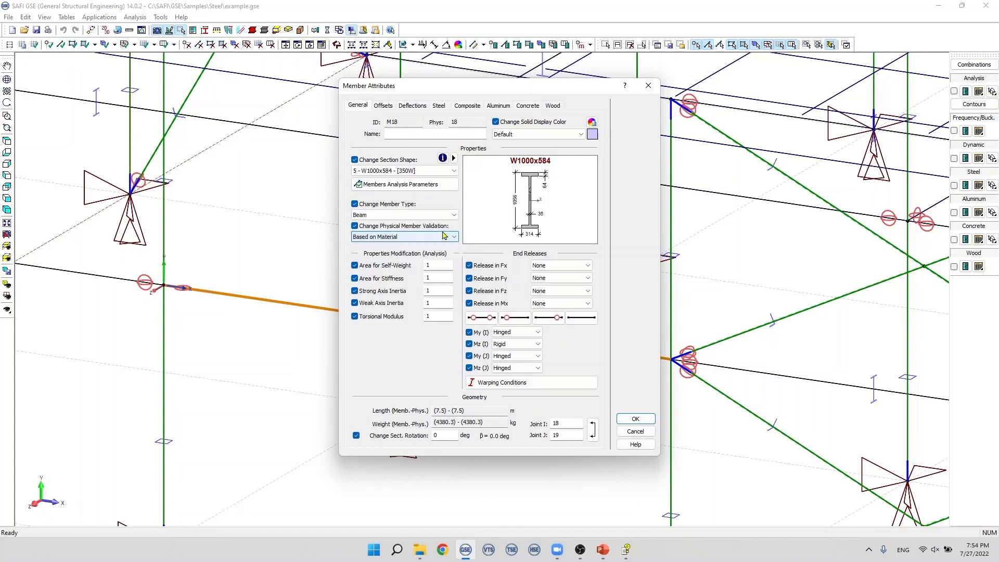
click(436, 237)
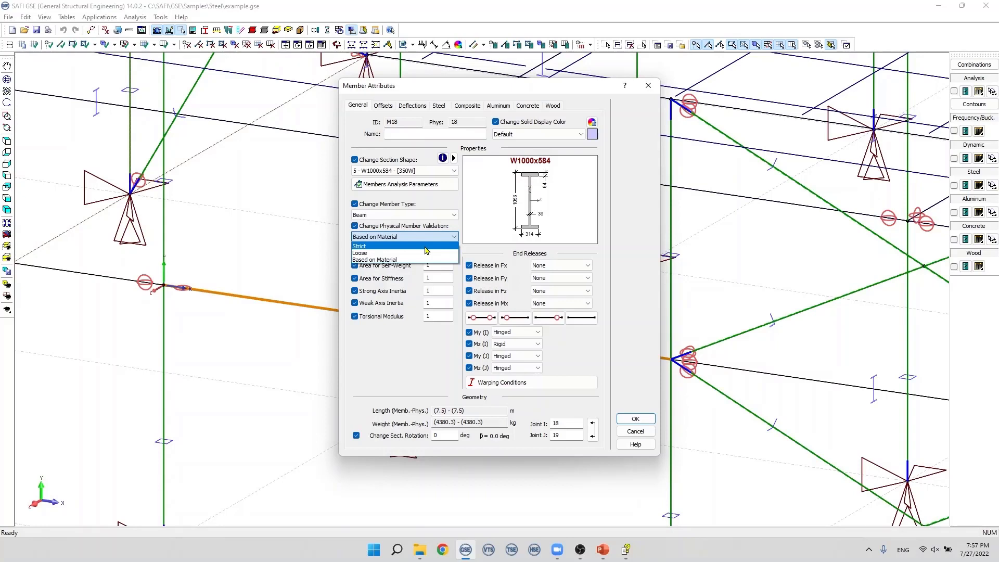
click(423, 259)
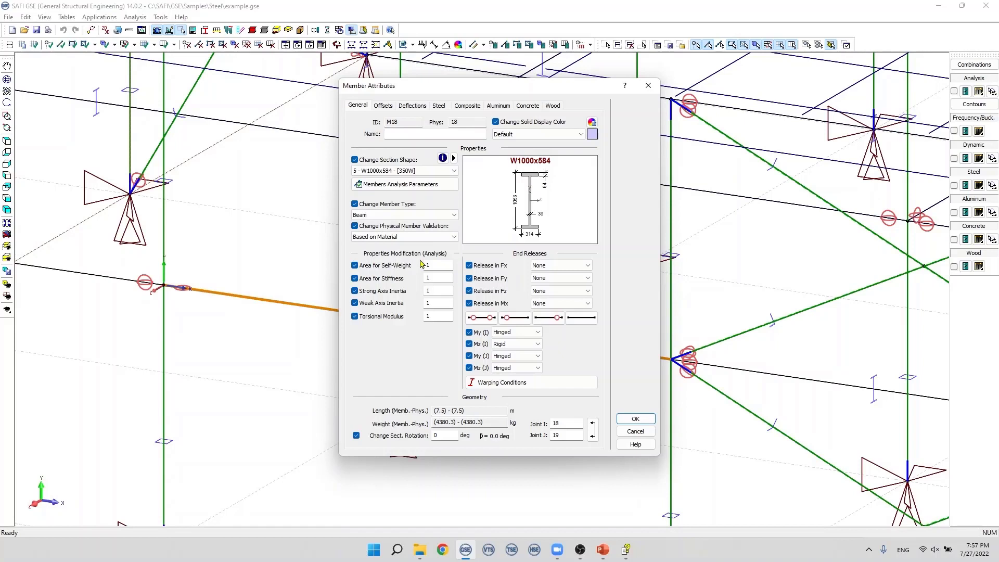
Step through M18's area, strong-axis, weak-axis and torsional property factors
click(431, 266)
click(435, 293)
click(437, 300)
click(438, 317)
Keep Fx release None and set start My to Partial (Rigidity) at 0 kN-m/rad
click(561, 273)
click(519, 314)
click(525, 333)
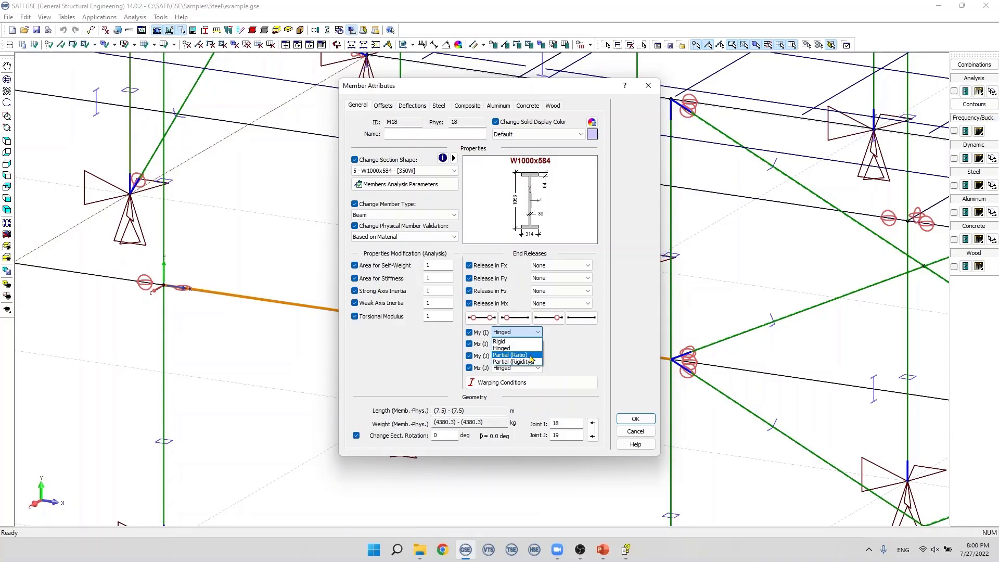
click(533, 355)
click(525, 333)
click(516, 360)
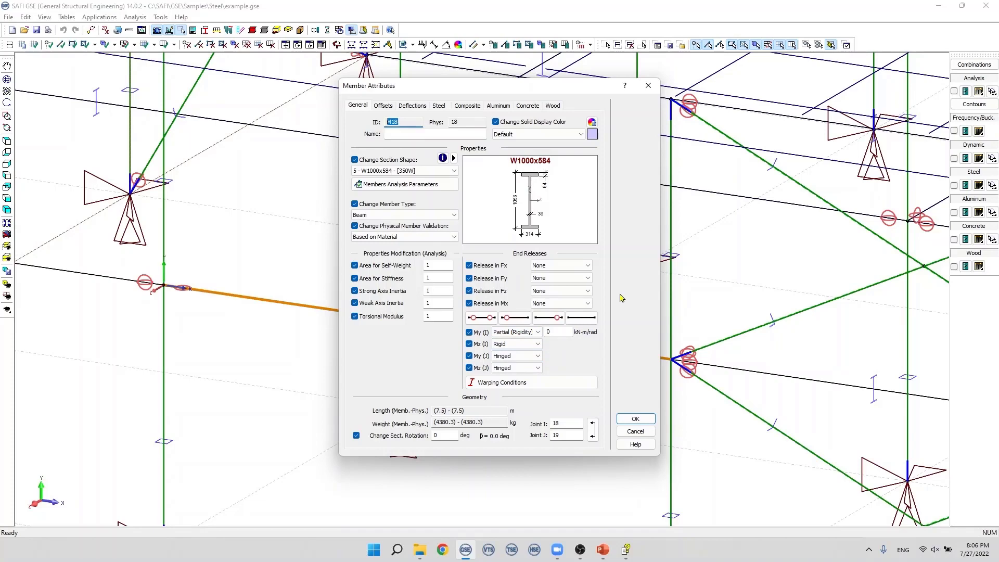
click(480, 318)
Confirm M18's attributes, then apply the fully rigid end-release preset
click(635, 418)
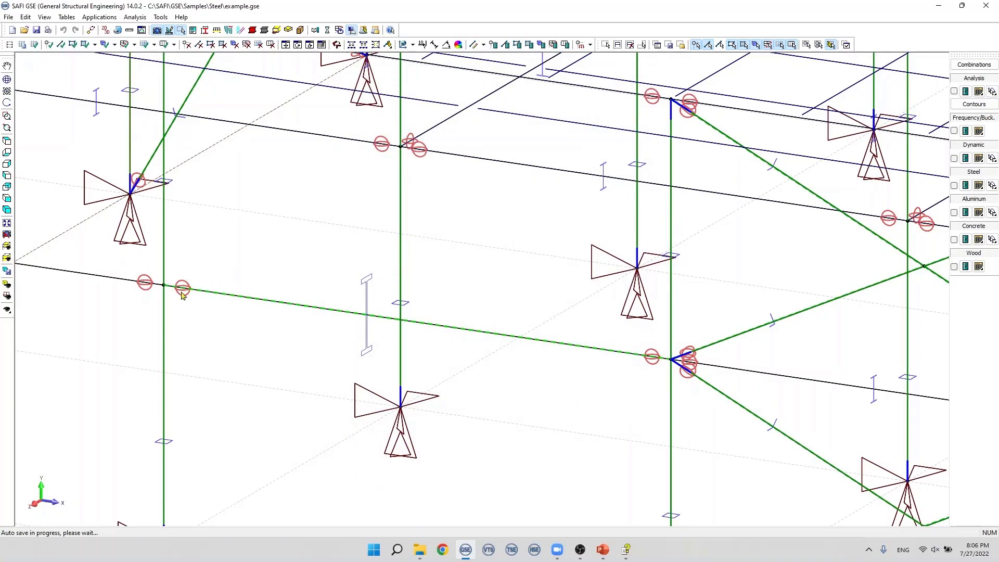
scroll(182, 294, up, 3)
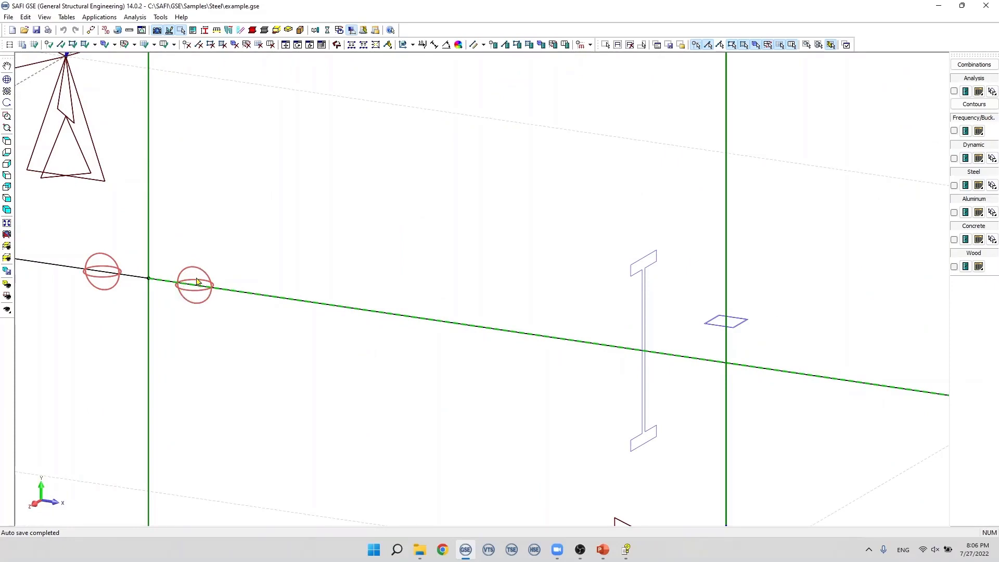
scroll(194, 283, down, 5)
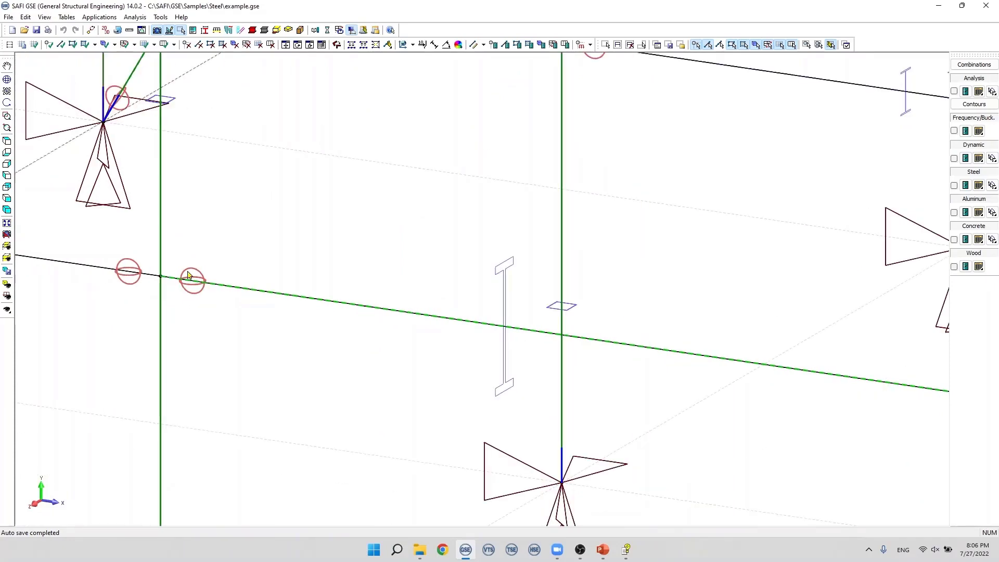
double_click(272, 291)
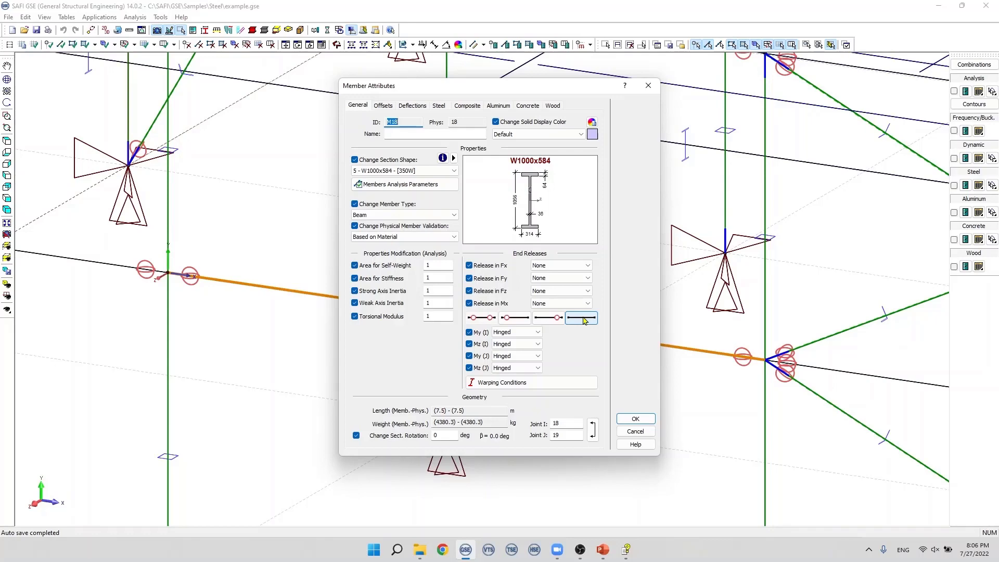
click(585, 319)
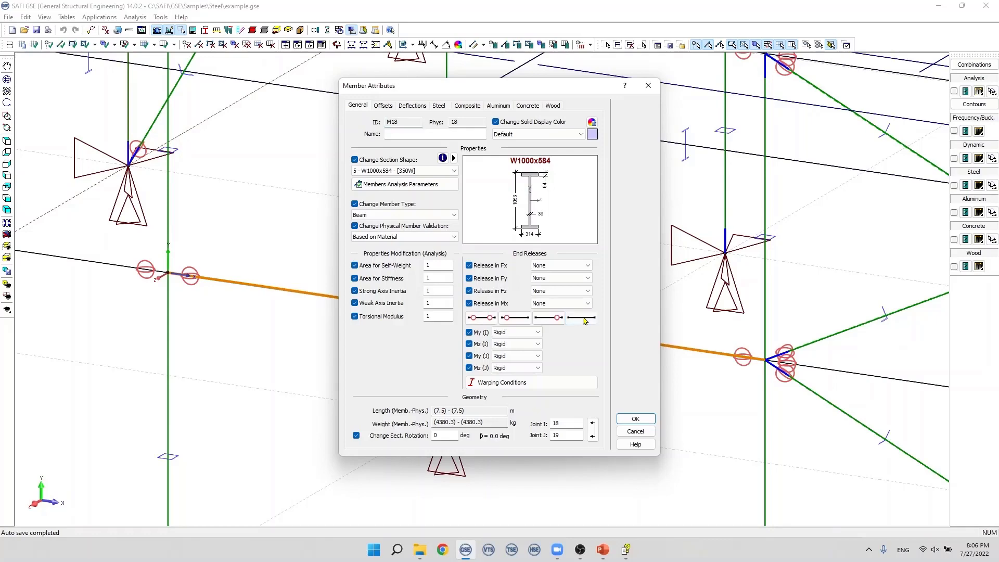
click(651, 420)
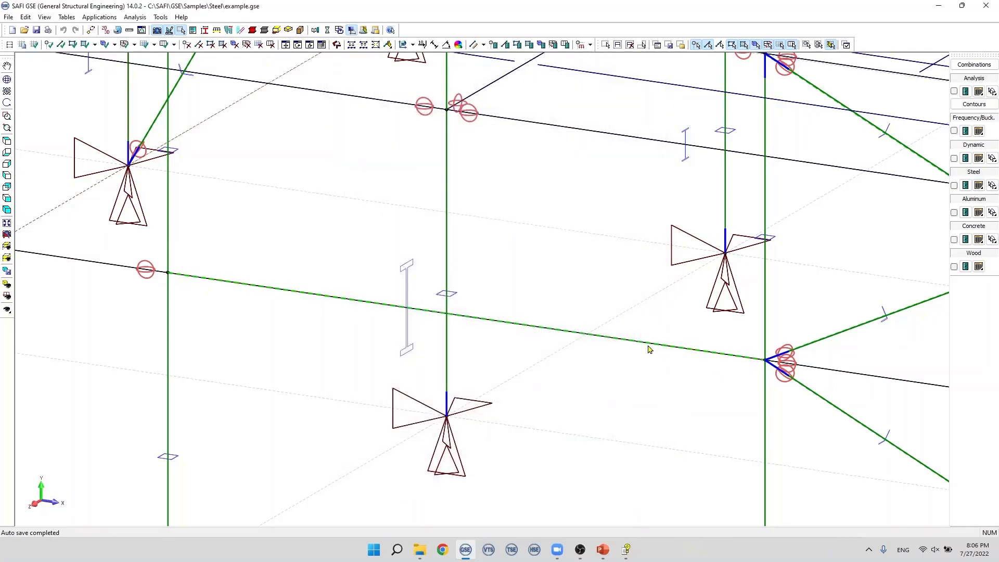
Try the start-hinge and then the end-hinge release presets on M18
double_click(617, 338)
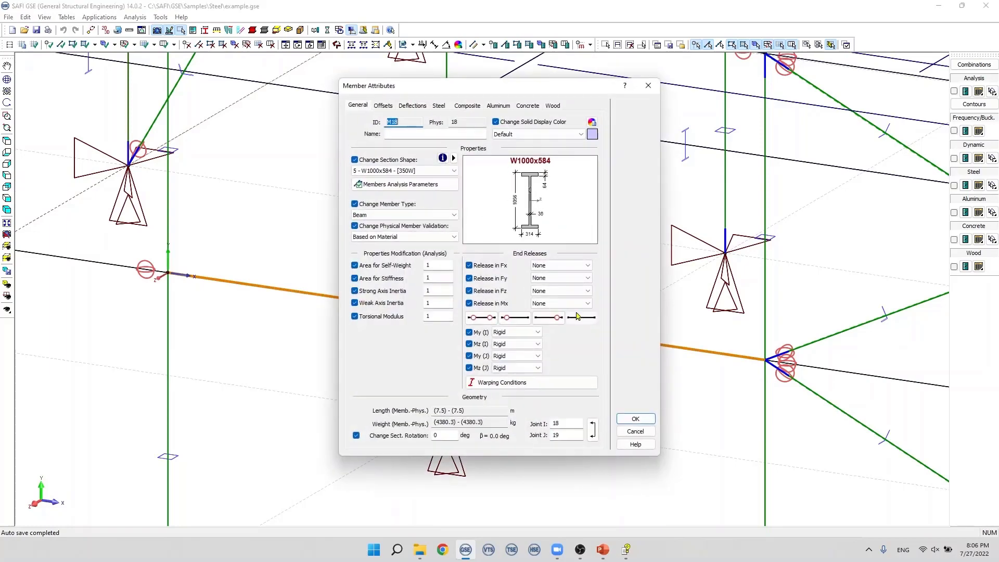
click(526, 318)
click(636, 418)
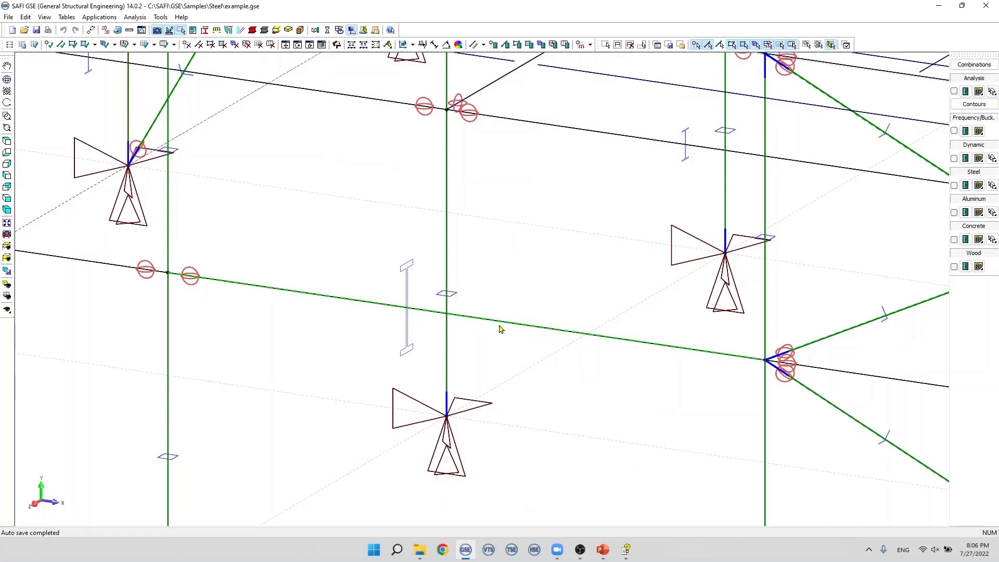
double_click(503, 326)
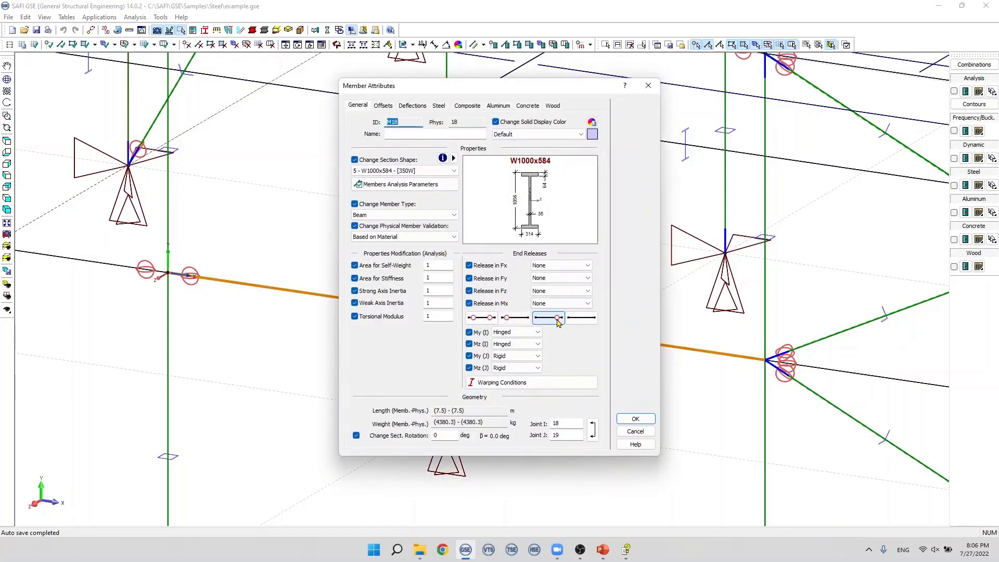
click(557, 319)
click(636, 419)
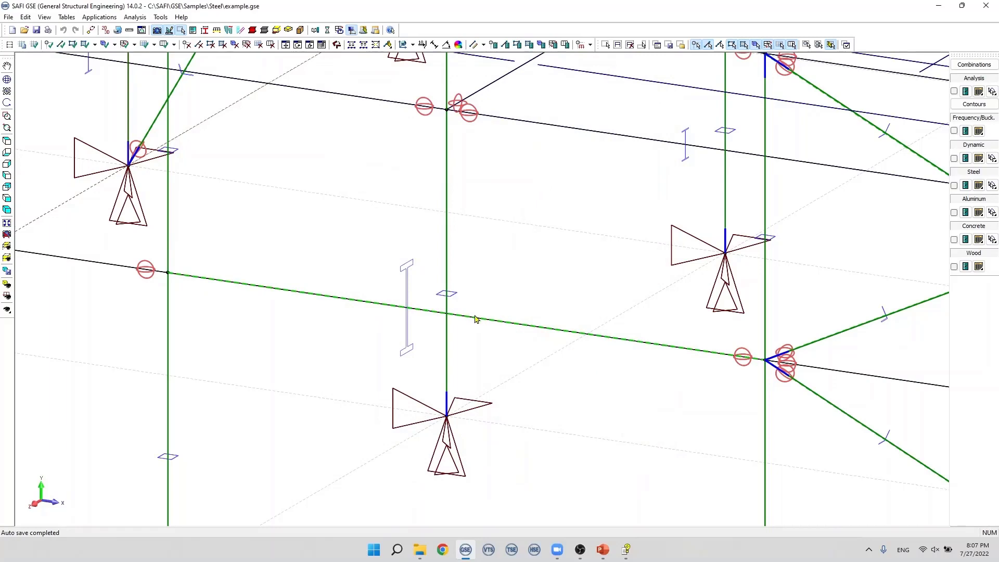
Set M18's start My release to Partial (Rigidity) and open its Warping Conditions
double_click(475, 319)
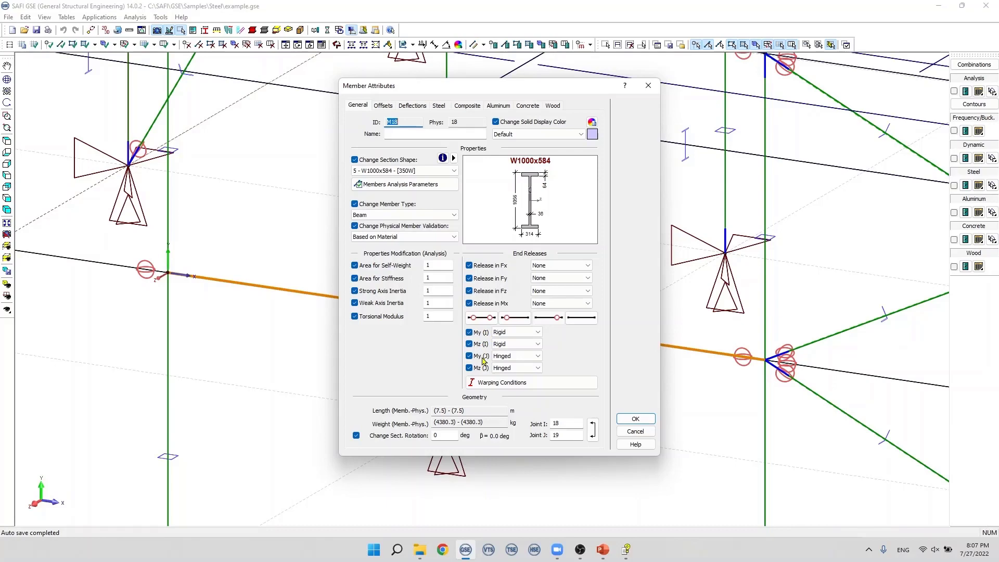
click(518, 332)
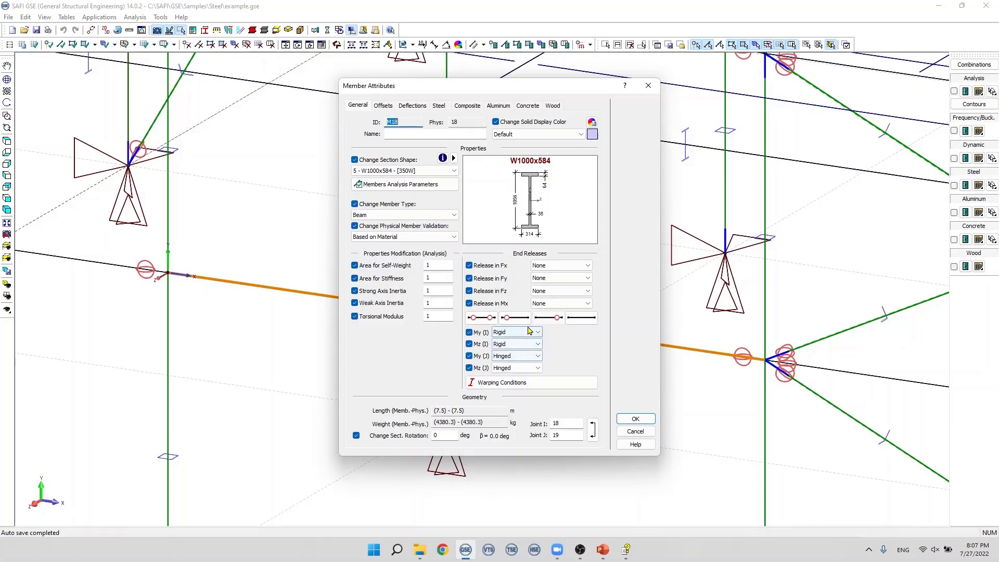
click(513, 359)
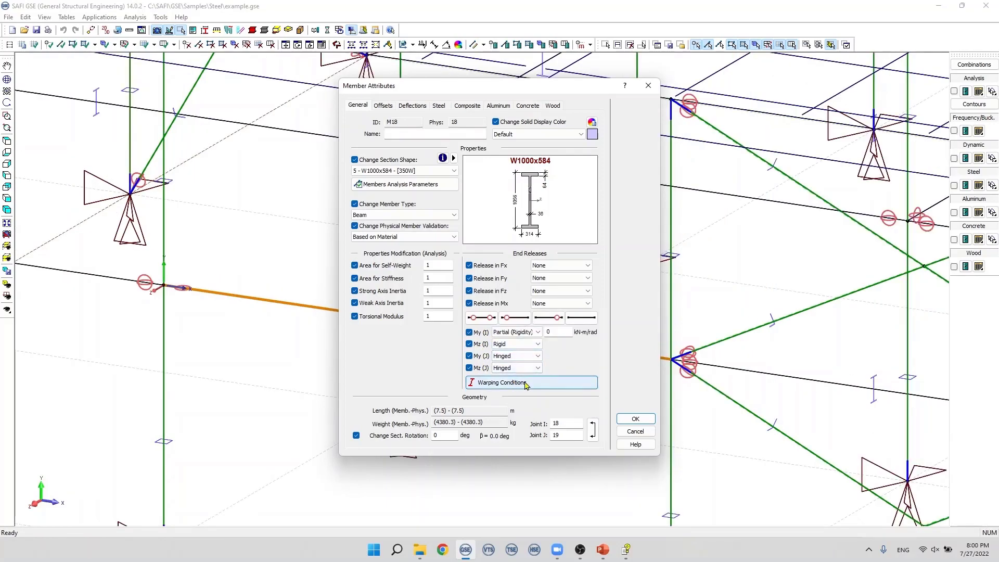
click(526, 384)
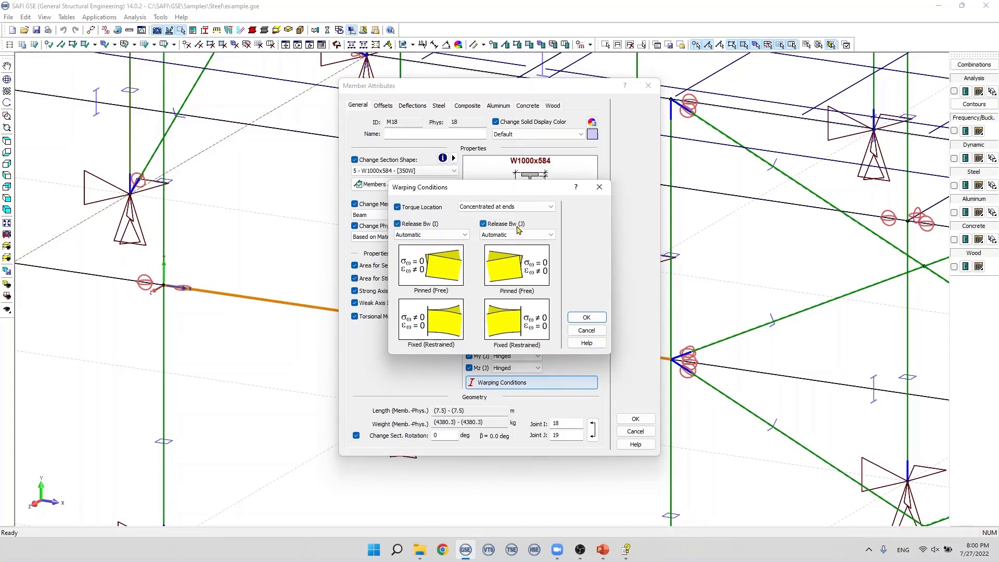
Review the Torque Location choices, then close Warping Conditions back to M18's attributes
click(539, 210)
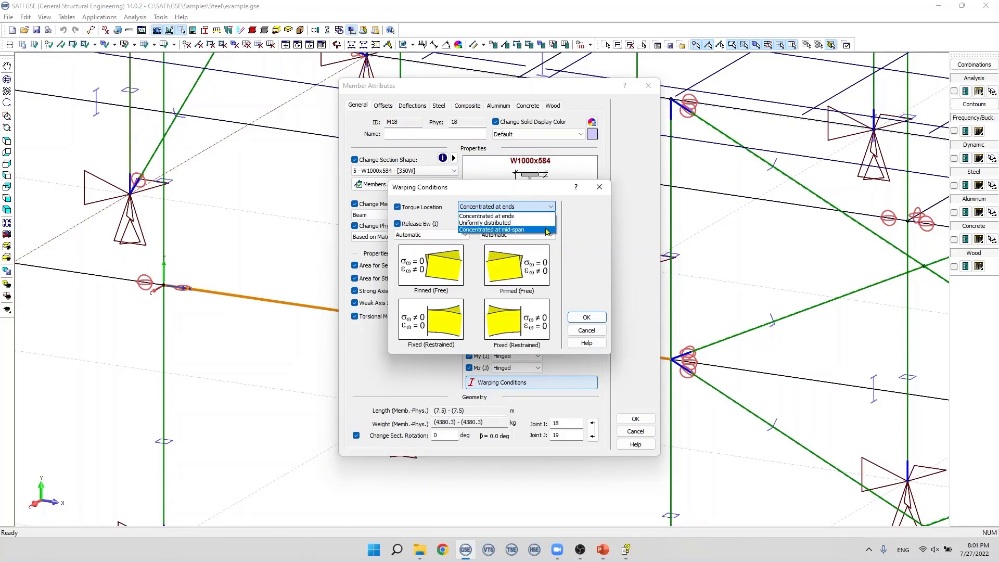
click(583, 233)
click(587, 317)
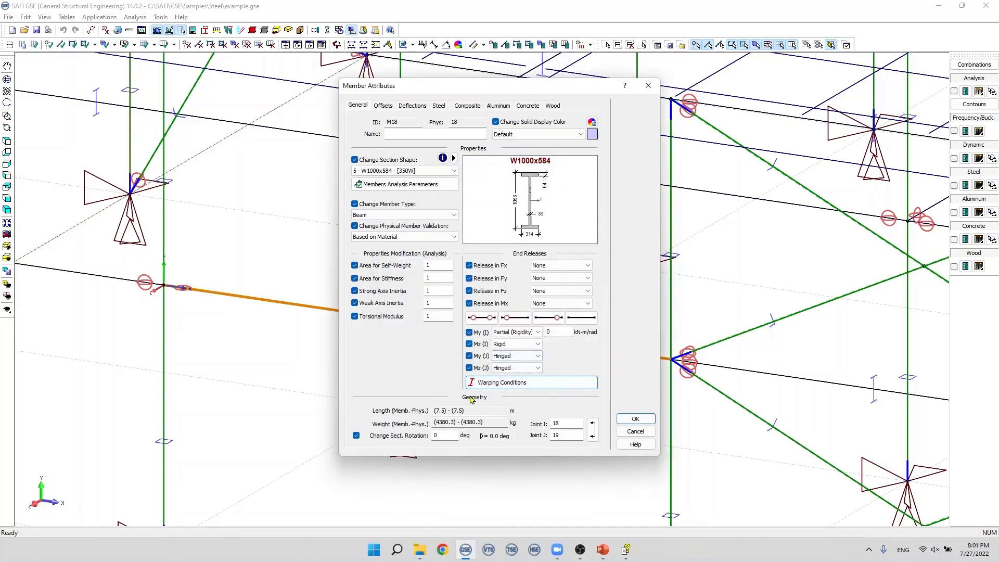
click(443, 411)
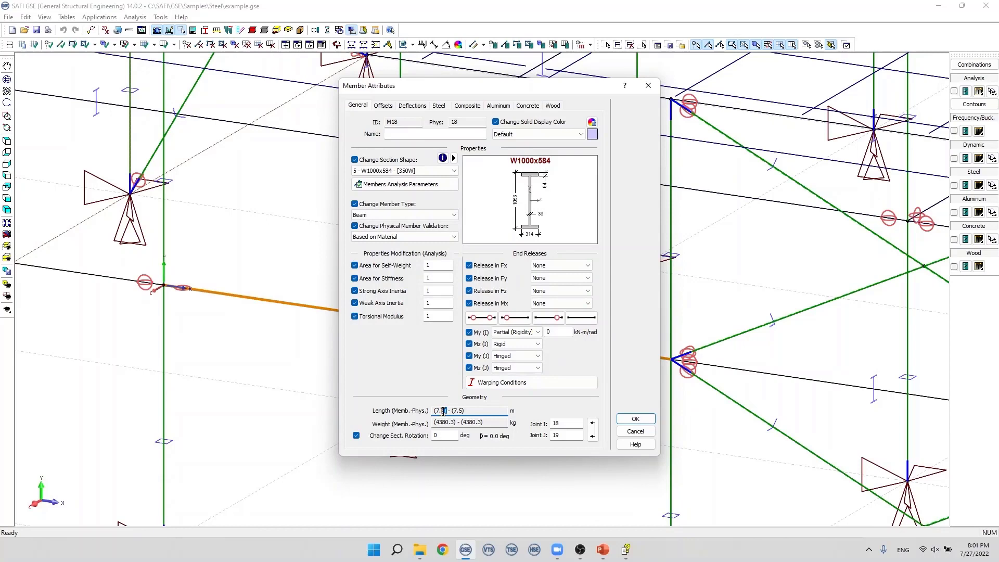
double_click(442, 411)
double_click(457, 411)
click(459, 423)
drag(434, 423, 483, 423)
double_click(443, 436)
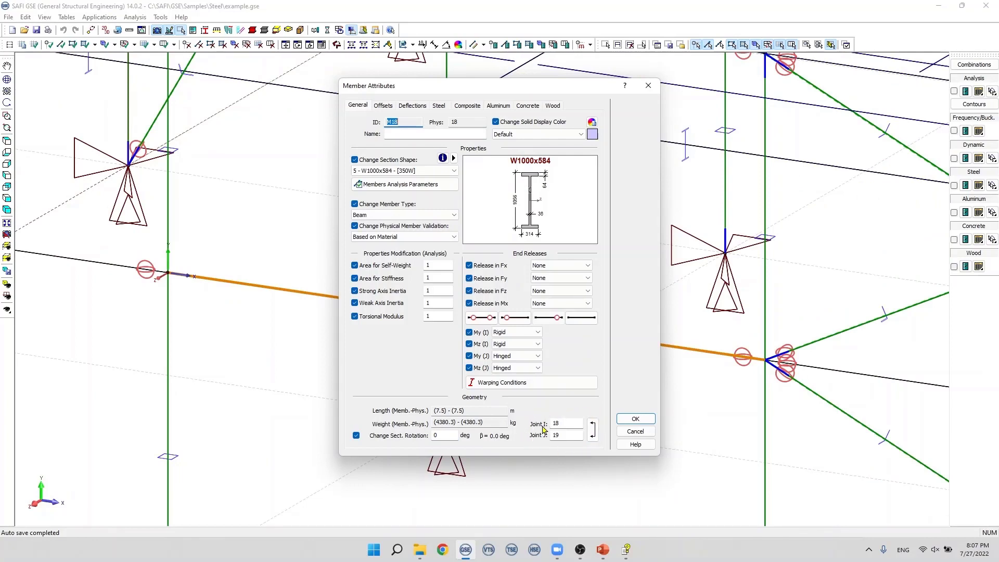
double_click(558, 425)
double_click(564, 436)
Swap M18's joints to run from joint 19 to 18, then reopen it to verify
click(592, 430)
click(626, 420)
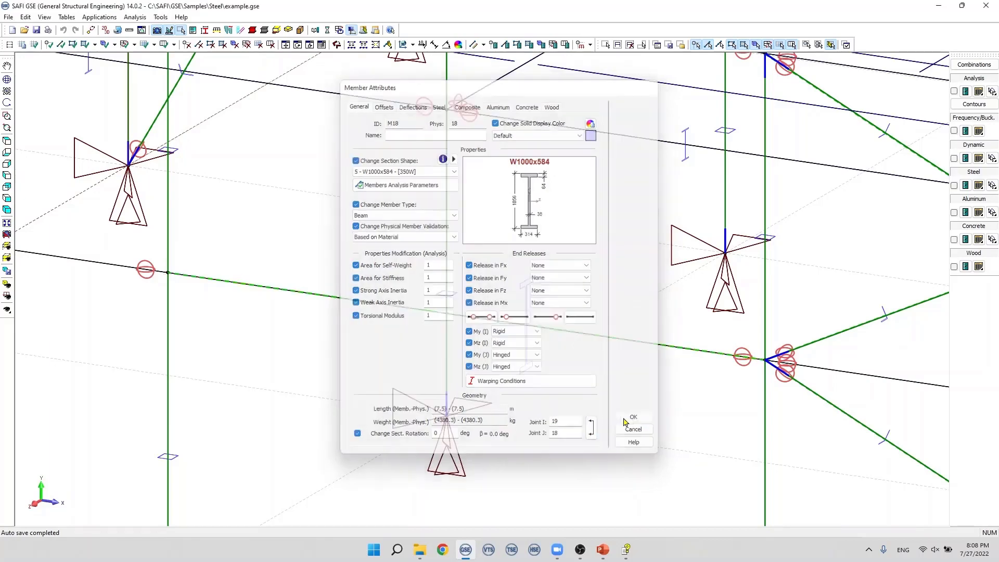
double_click(662, 346)
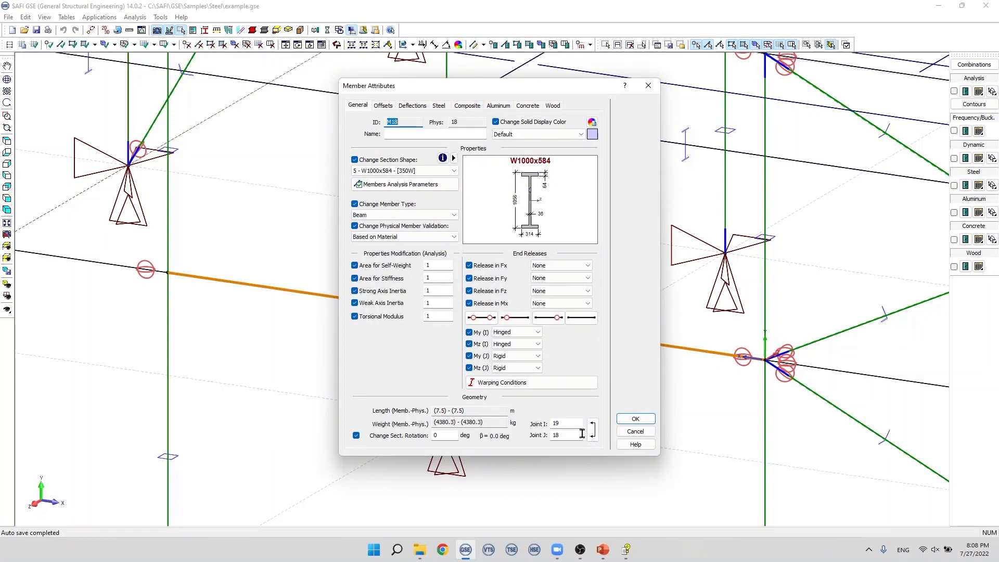
Close M18's attributes and open the Members table
click(390, 123)
drag(392, 123, 391, 123)
double_click(455, 123)
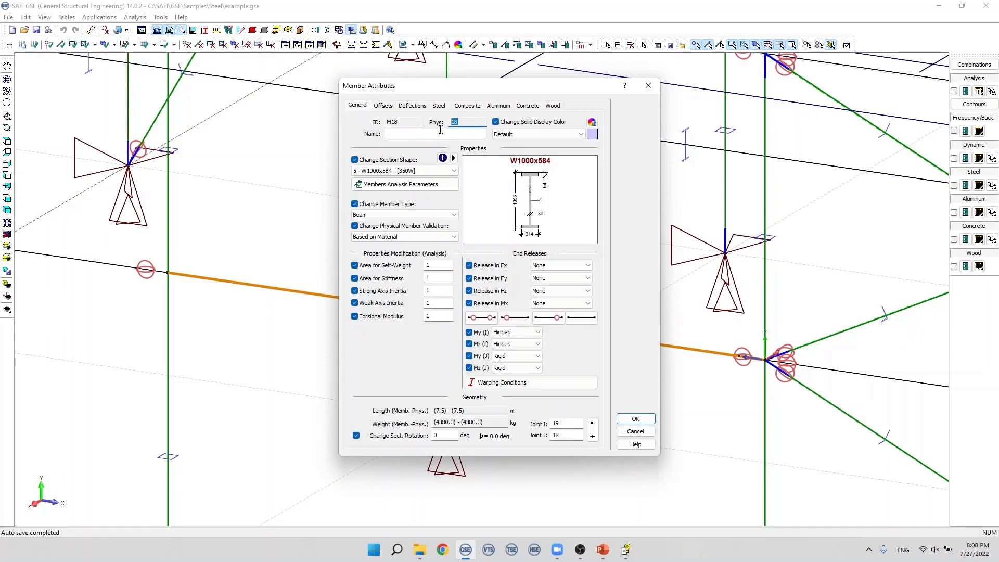
click(459, 123)
click(633, 419)
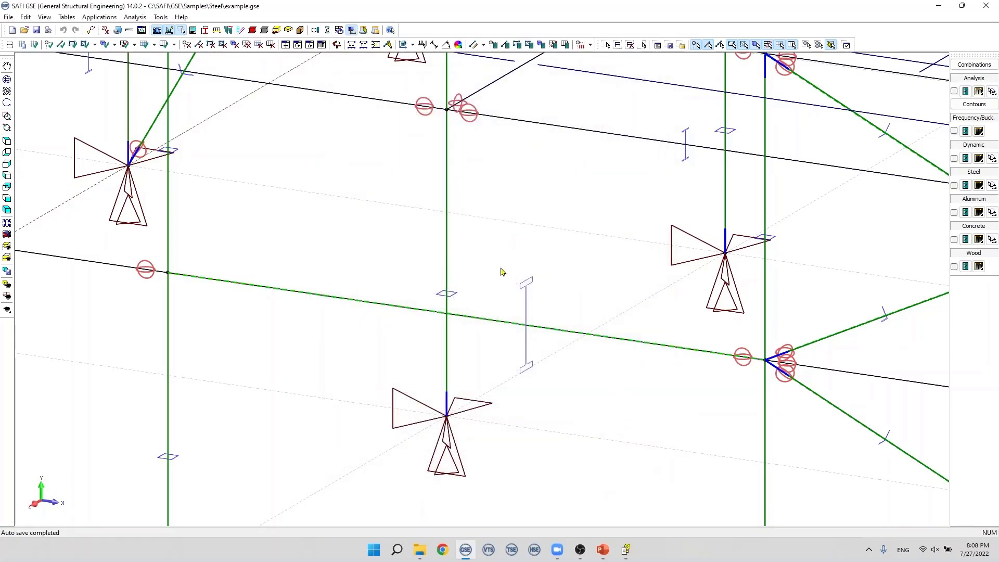
click(69, 17)
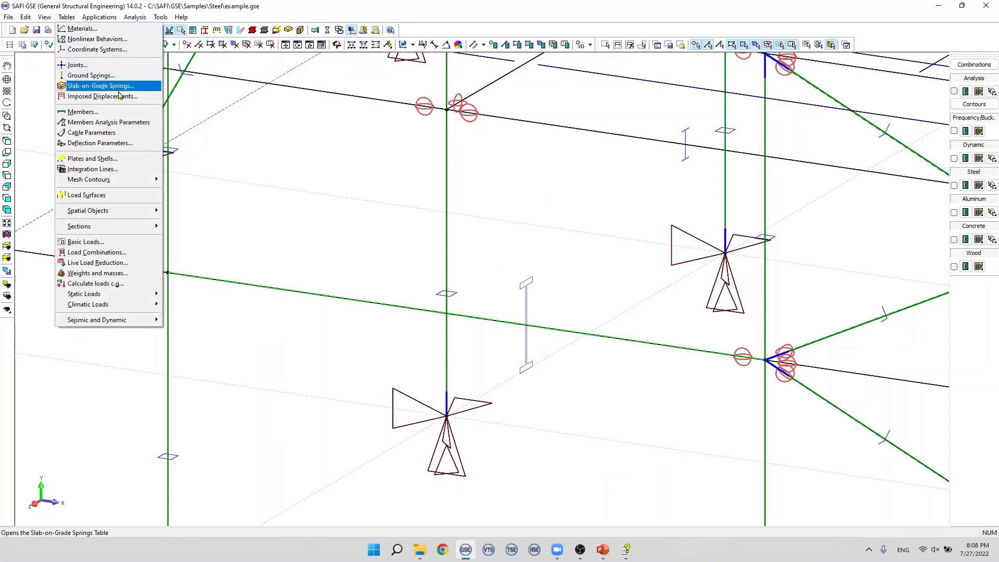
click(83, 112)
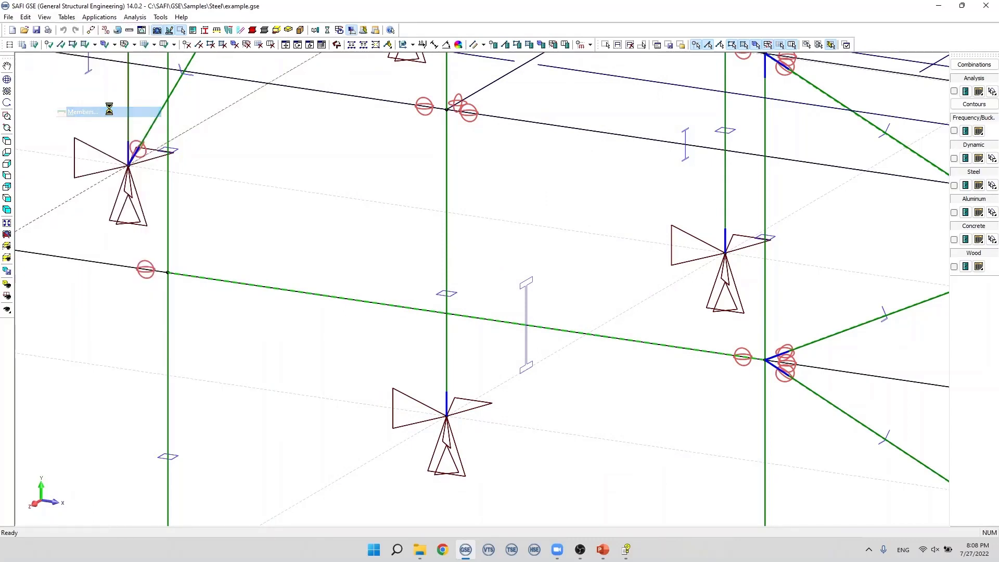